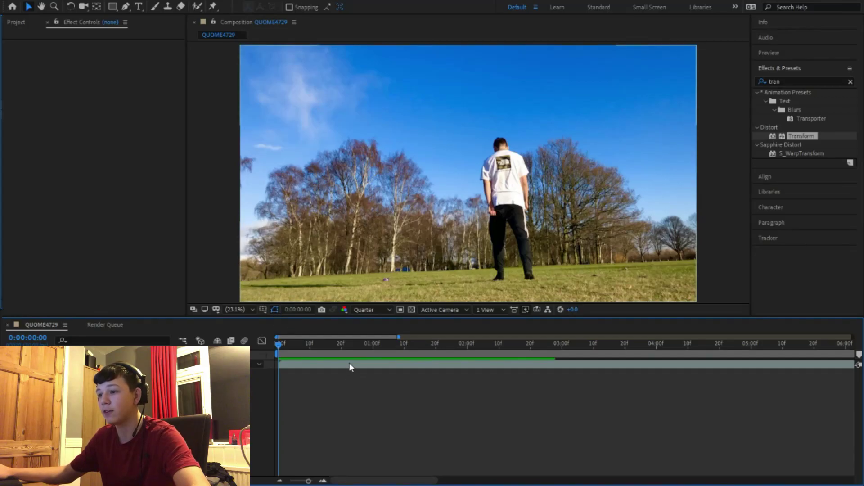
Preview the flip clip and park the current time at 0:00:14:10, where the backflip begins.
click(351, 364)
drag(535, 343, 714, 345)
key(space)
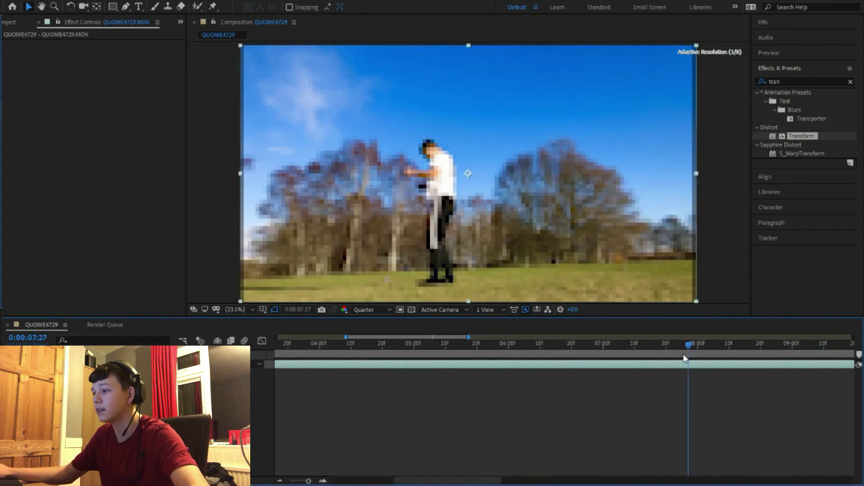
key(space)
drag(790, 343, 693, 342)
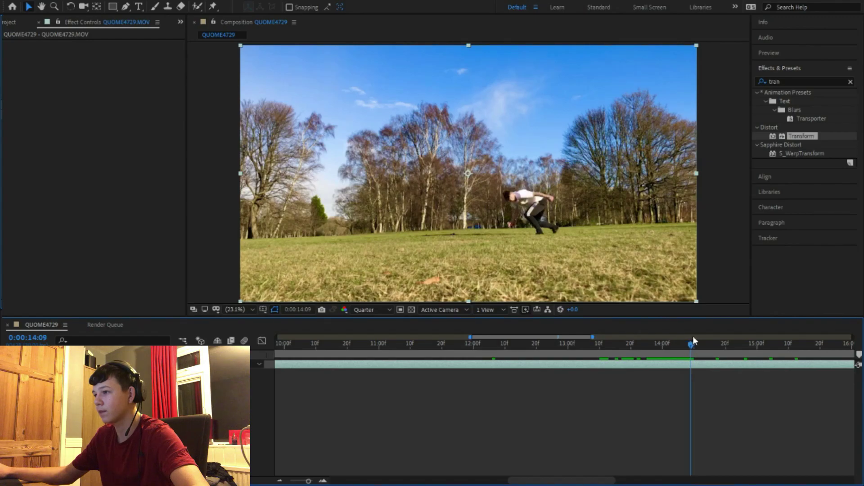
key(space)
click(694, 344)
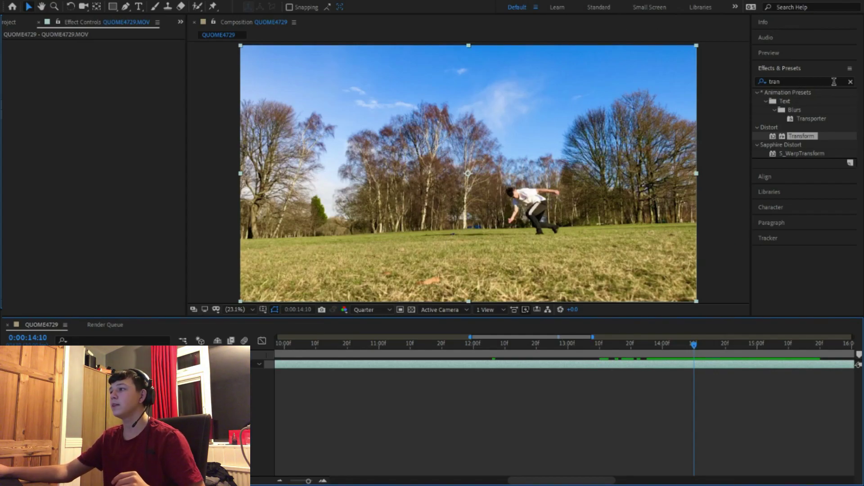
Add a new adjustment layer above the flip clip.
click(851, 82)
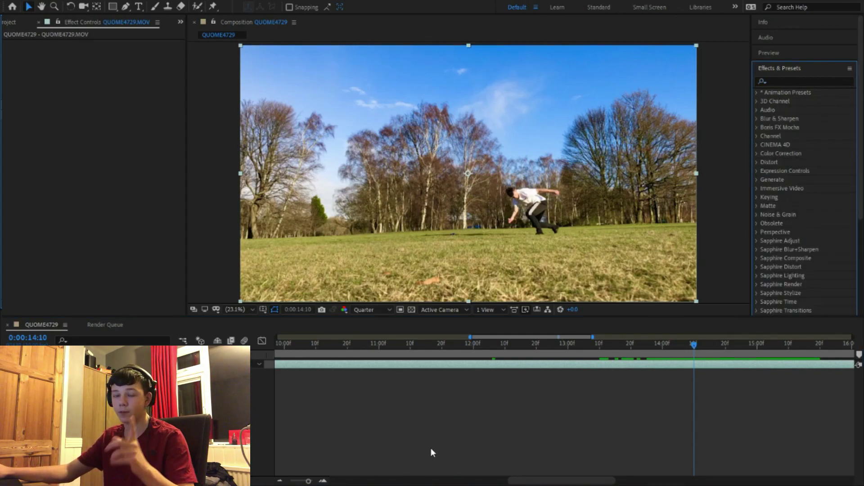
click(446, 407)
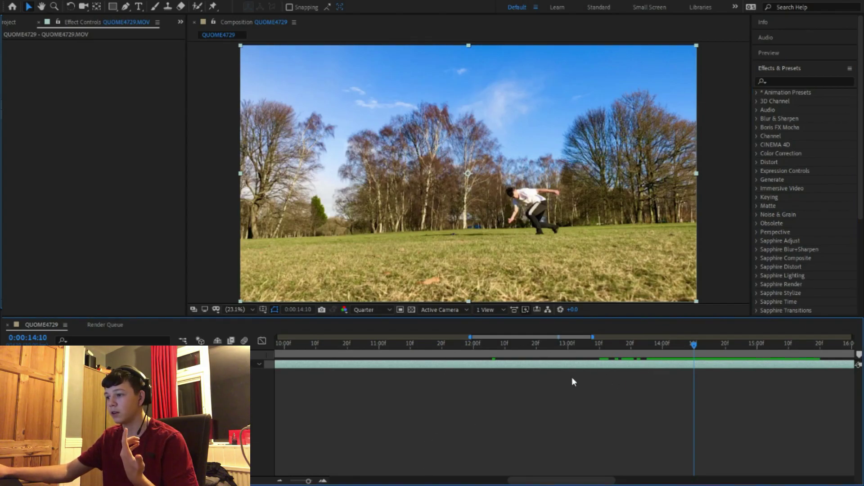
key(ctrl+alt+y)
Apply Sapphire S_Shake to the adjustment layer and switch the effect off for now.
click(822, 81)
text(s)
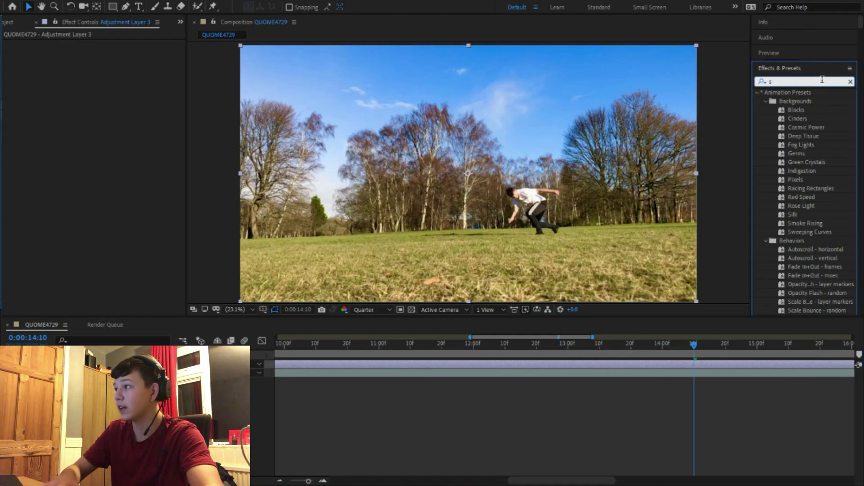
text(_sh)
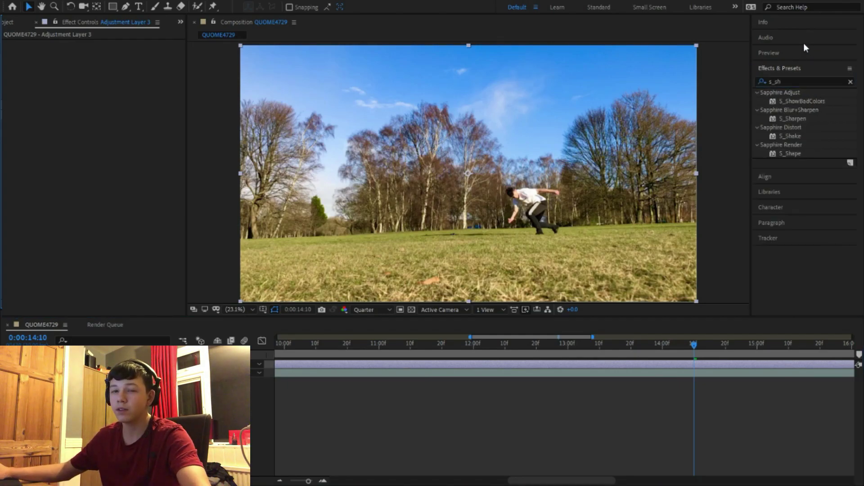
drag(791, 136, 687, 364)
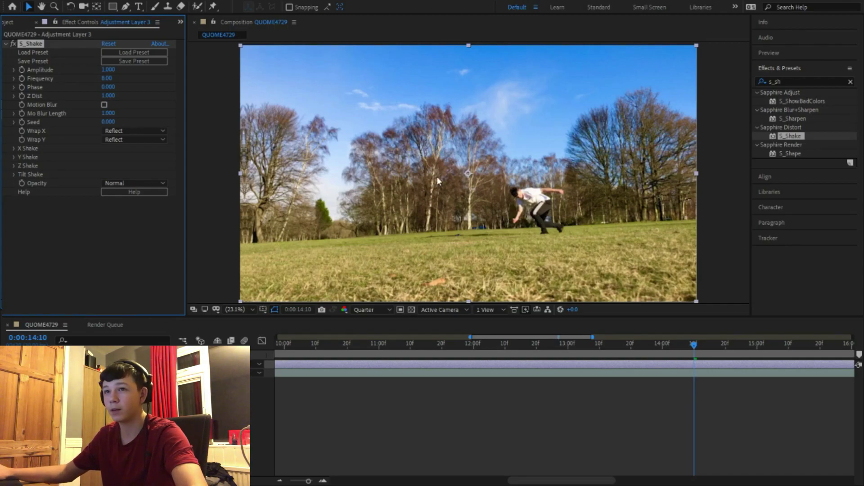
click(13, 44)
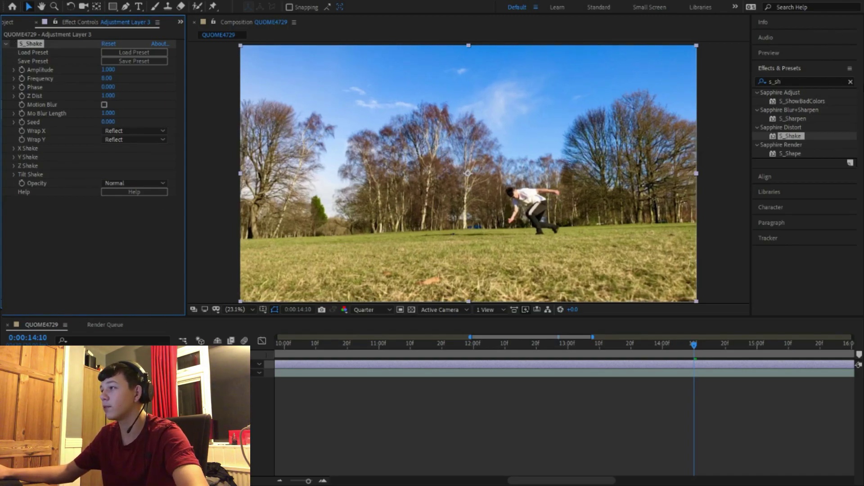
Apply the Transform effect to the adjustment layer.
click(851, 82)
click(827, 80)
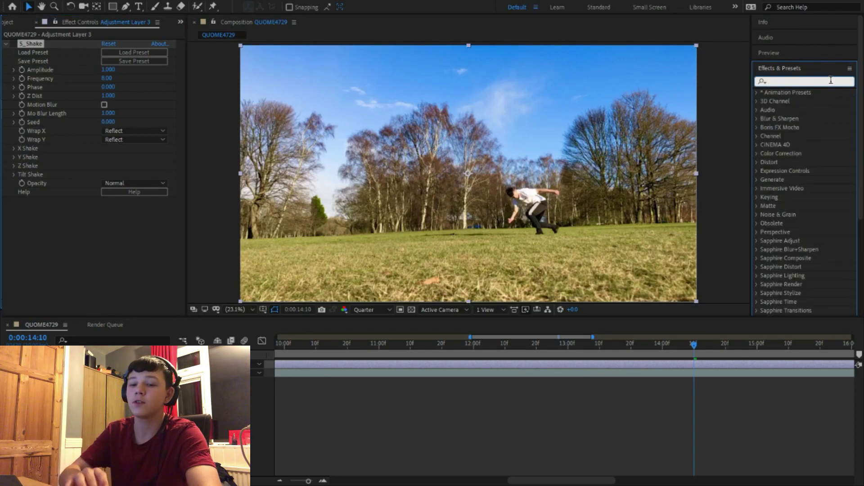
text(tran)
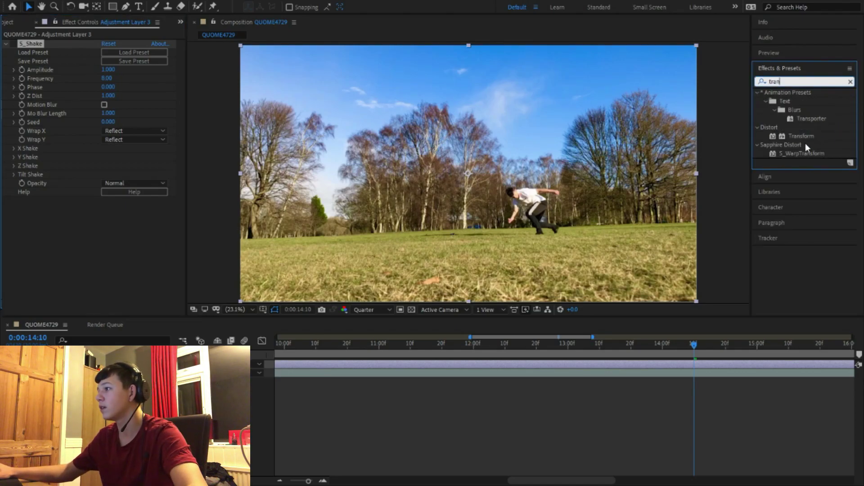
drag(802, 136, 660, 363)
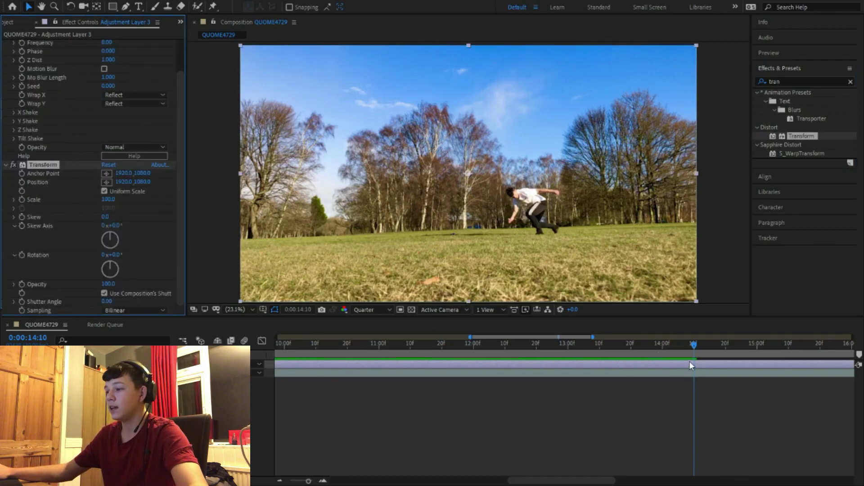
Keyframe Transform Scale at 150 on 14:10 and 100 at 13:20.
click(96, 201)
text(150)
key(Return)
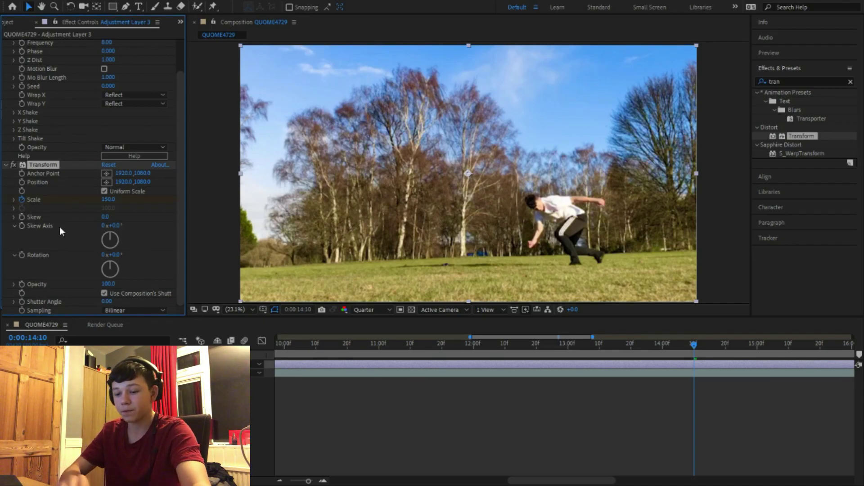
key(shift+Page_Up)
key(shift+Page_Up)
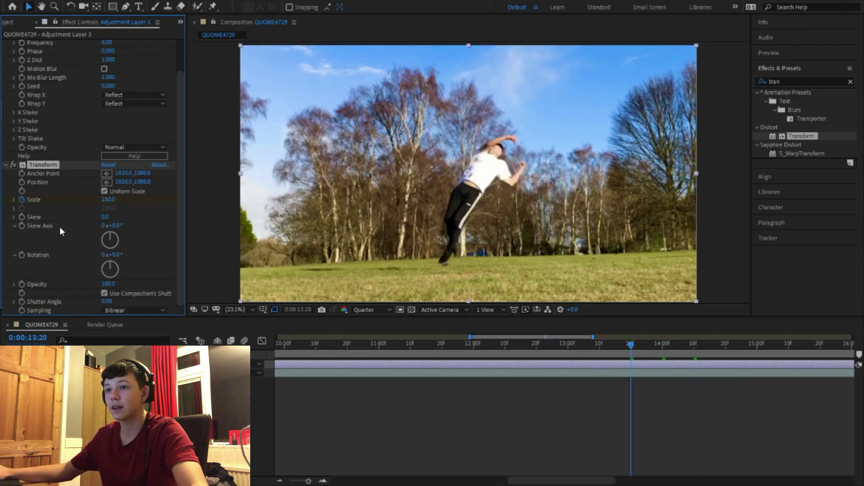
click(108, 200)
text(10)
key(Return)
Add a Scale keyframe of 100 at 15:00 and select all three Scale keyframes.
key(space)
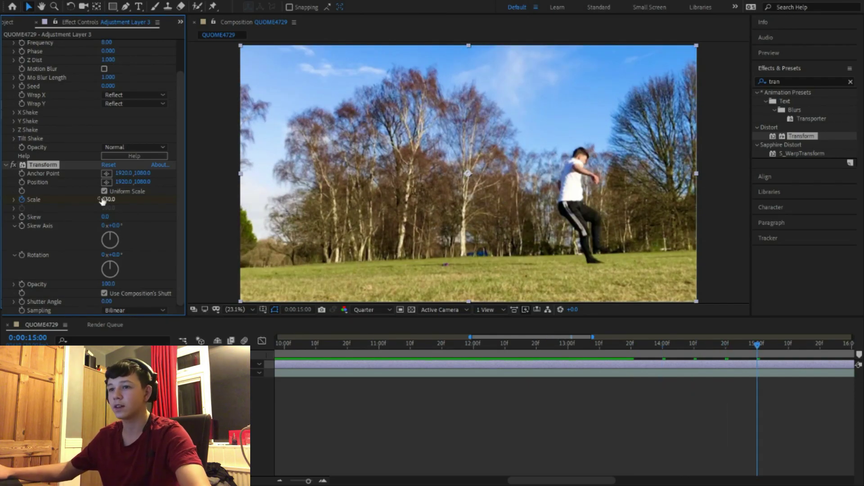
click(110, 200)
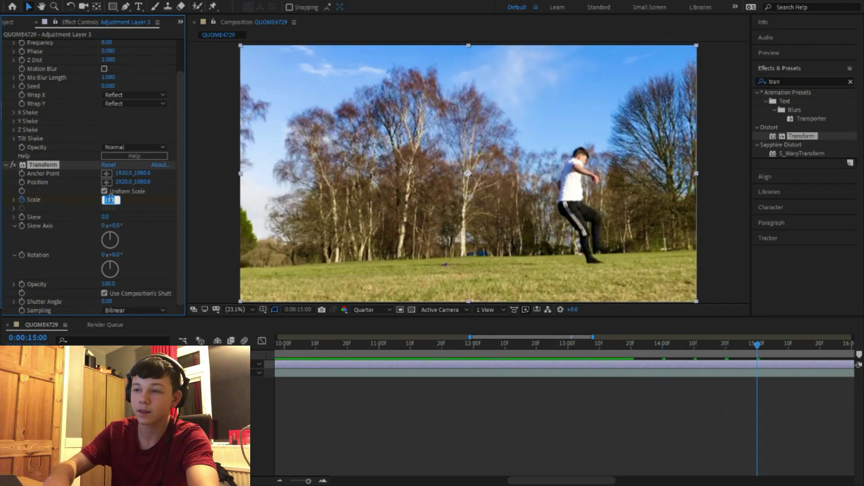
text(100)
key(Return)
key(u)
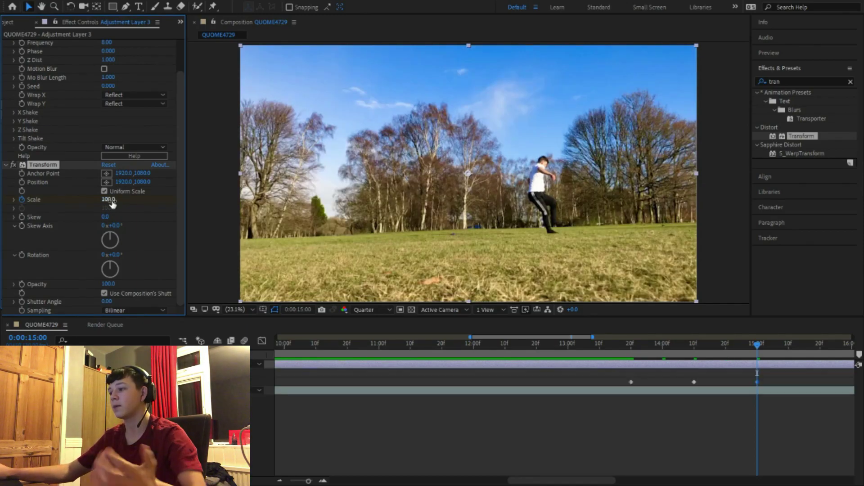
drag(766, 385, 630, 383)
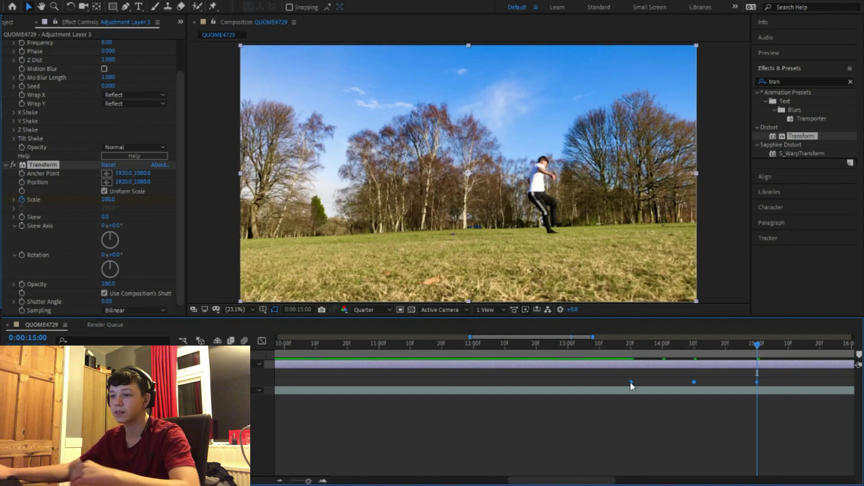
Ease the three Scale keyframes in the Graph Editor so the zoom spikes at 14:10, then preview.
click(261, 341)
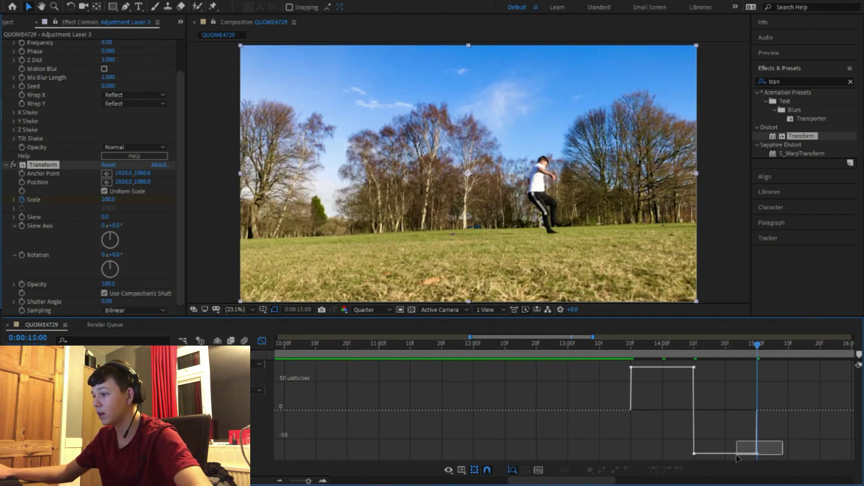
double_click(752, 453)
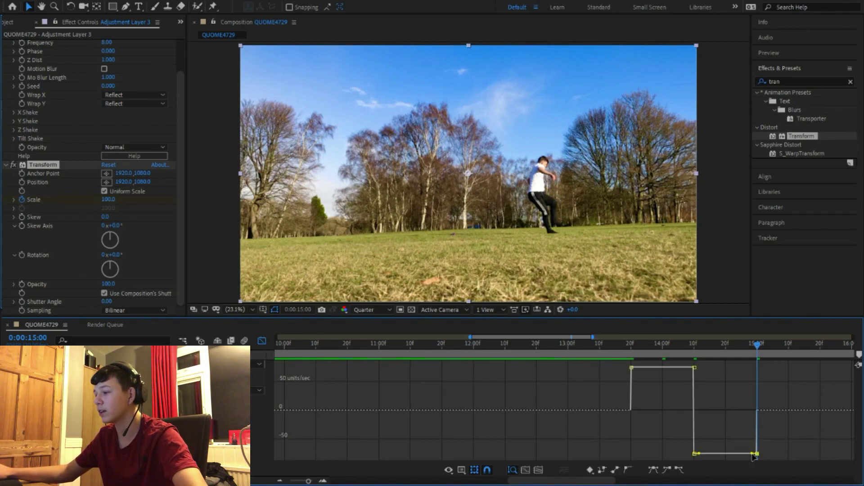
drag(752, 454, 715, 413)
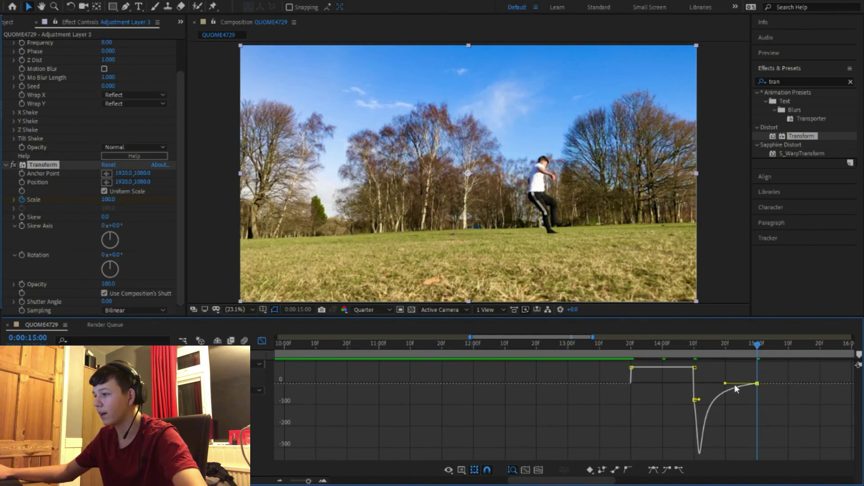
click(650, 365)
drag(636, 369, 672, 382)
click(619, 348)
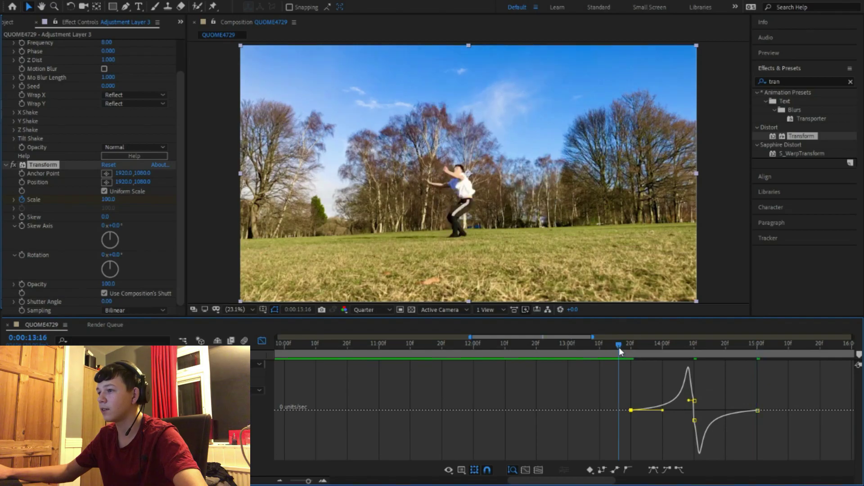
key(space)
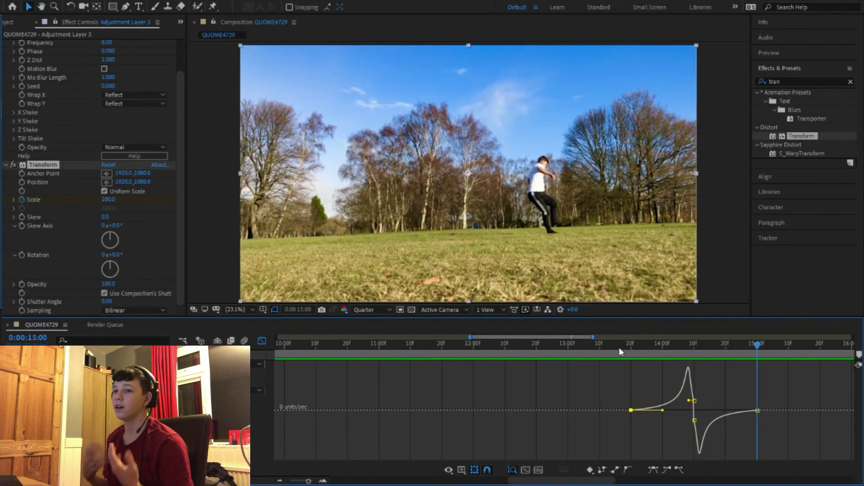
click(262, 341)
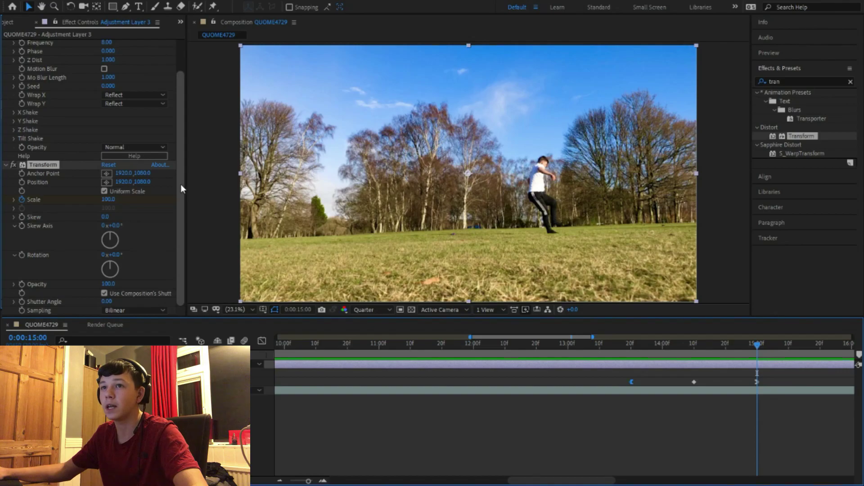
At 0:00:14:11, set S_Shake Amplitude to 10 and Frequency to 7.
scroll(180, 184, up, 2)
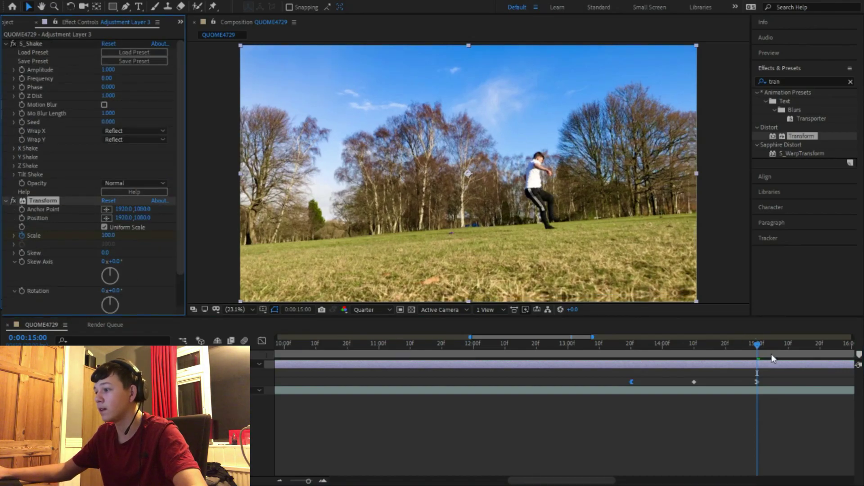
drag(758, 344, 696, 339)
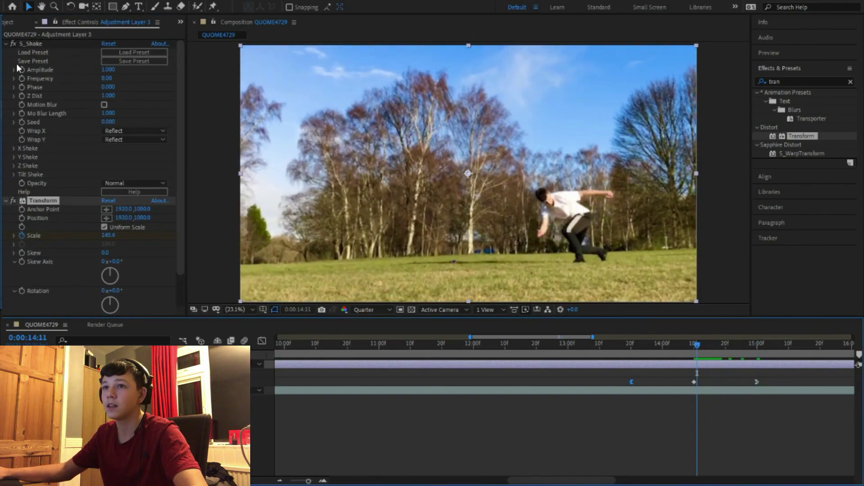
click(108, 69)
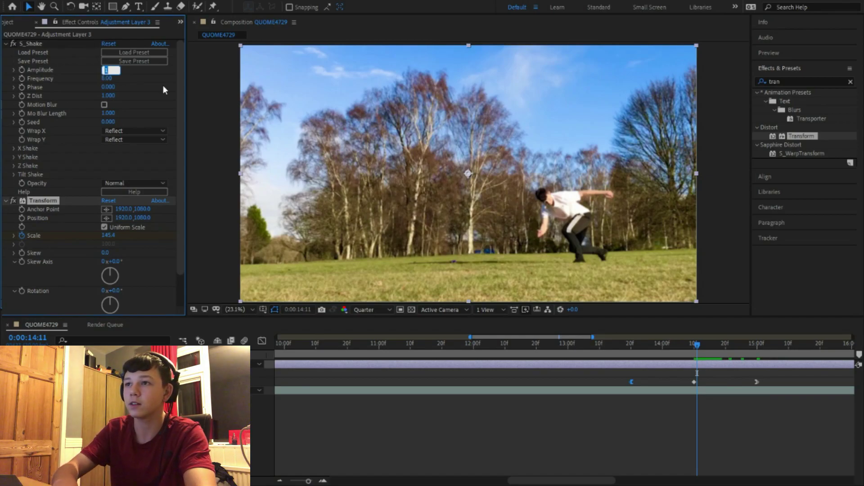
text(10)
key(Return)
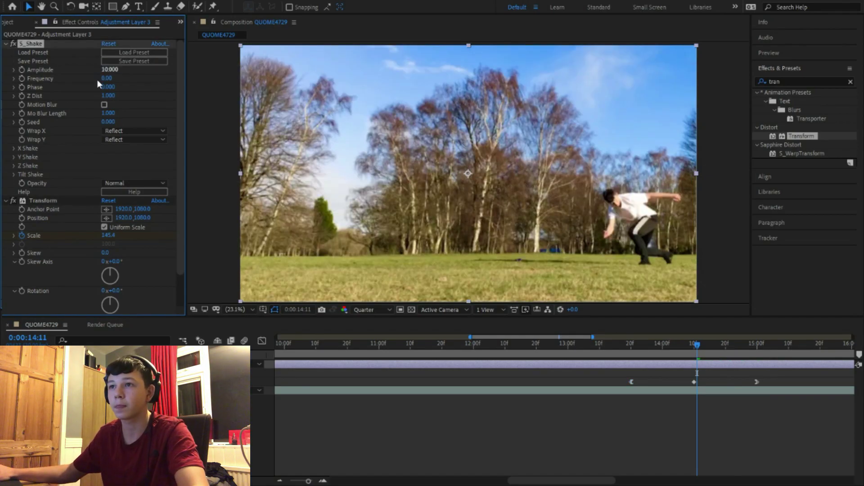
click(105, 79)
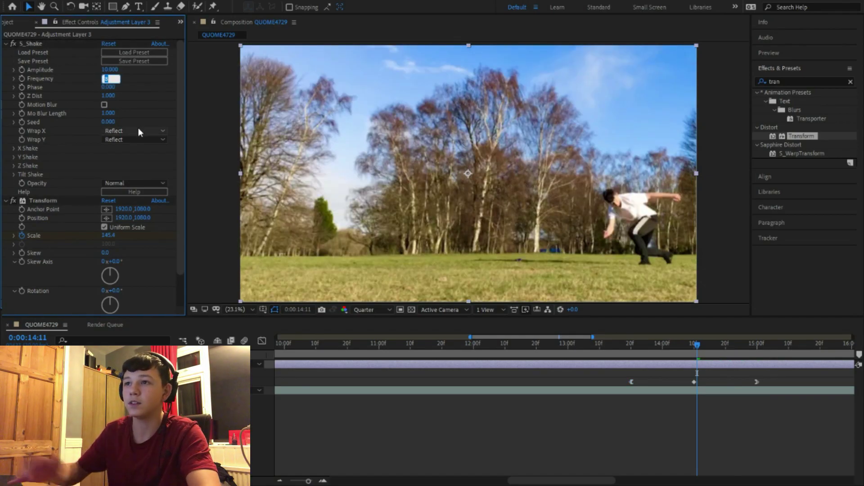
text(7)
key(Return)
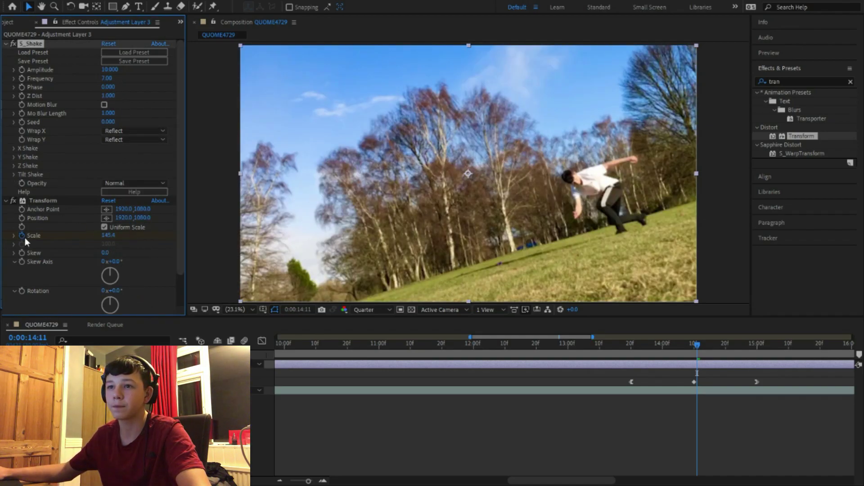
Drop S_Shake's Tilt Rand Amp to 0 so the horizon stays level.
click(13, 148)
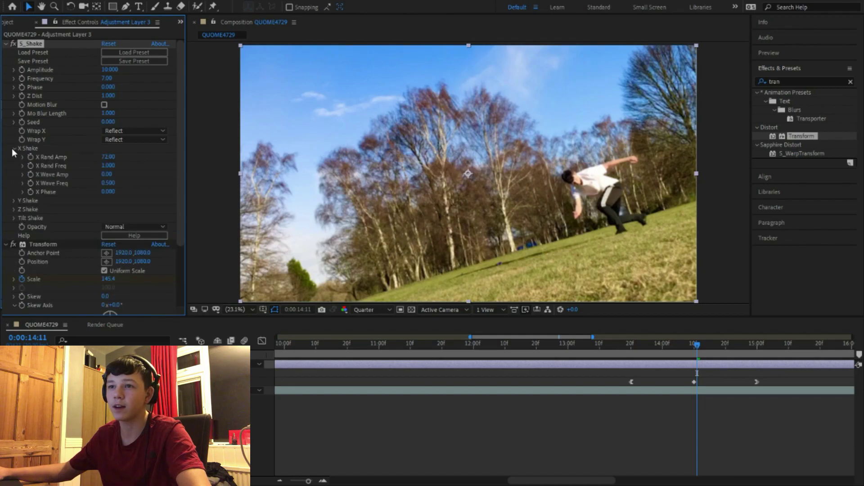
click(13, 148)
click(14, 157)
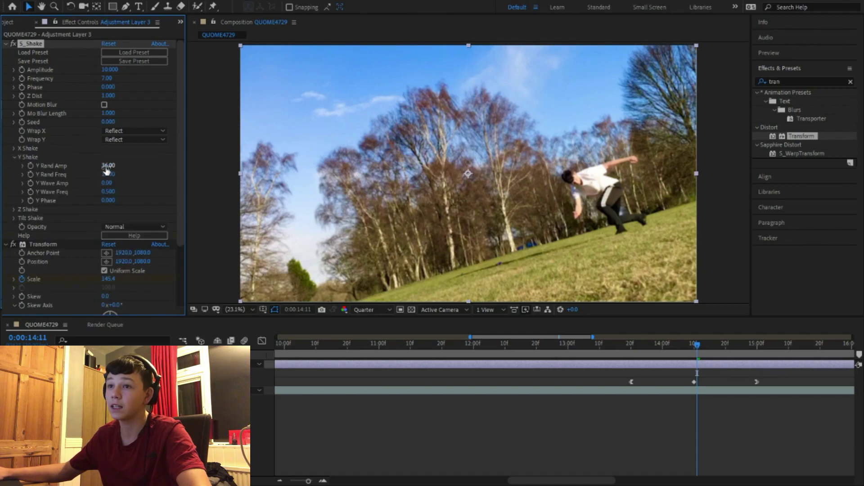
click(13, 158)
click(13, 166)
click(14, 166)
click(15, 174)
drag(106, 183, 97, 183)
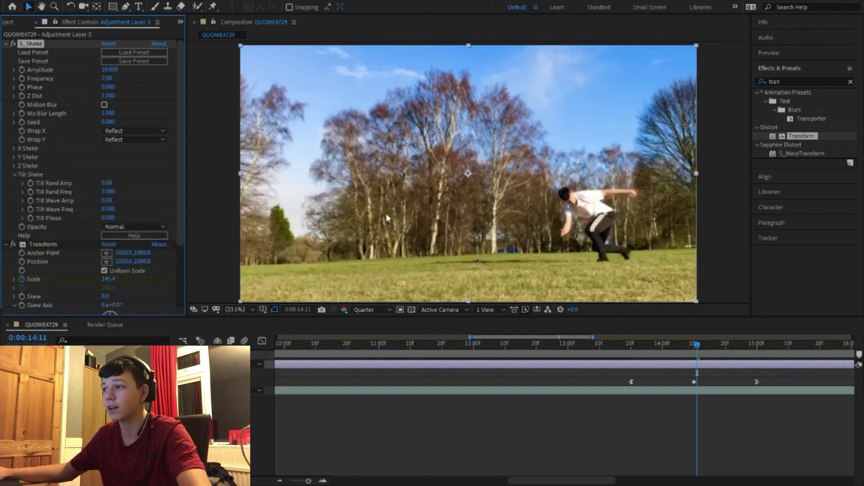
key(Page_Up)
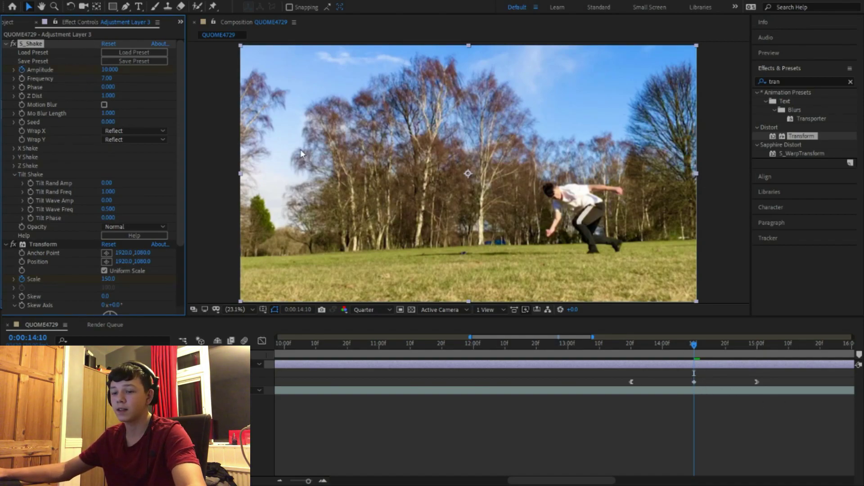
key(shift+Page_Up)
key(shift+Page_Up)
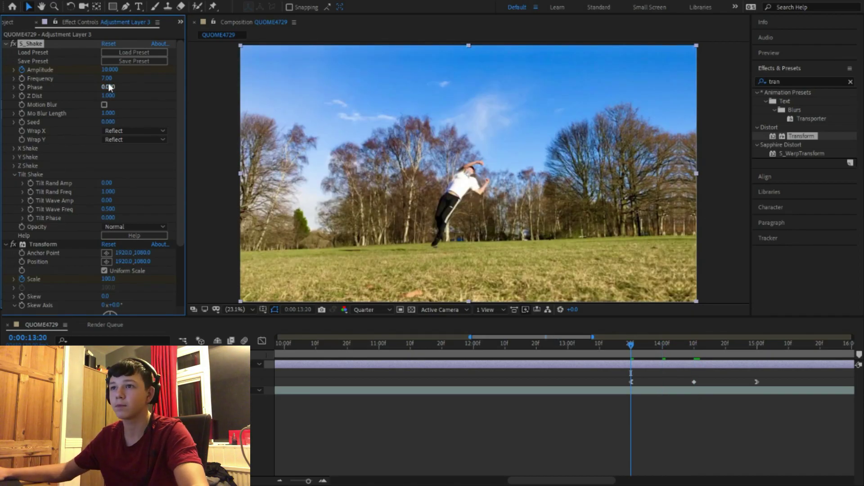
Keyframe S_Shake Amplitude to 0 at 13:20 and 15:00, then select the Amplitude keyframes.
click(107, 69)
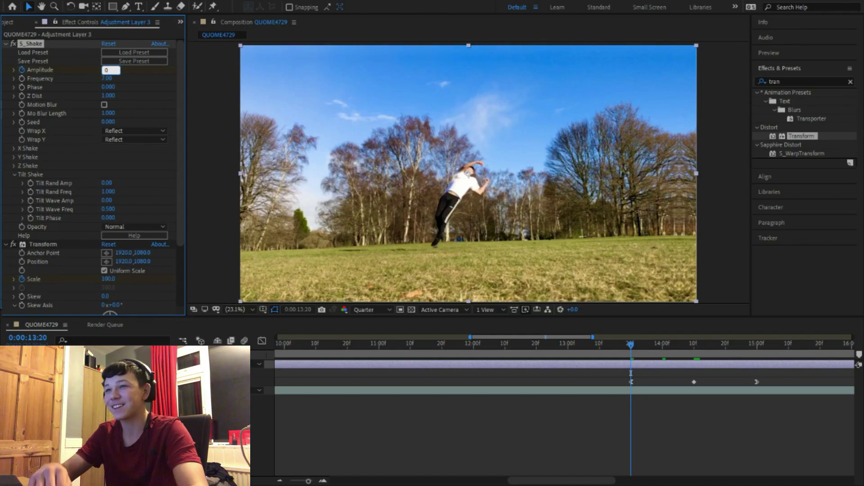
key(Return)
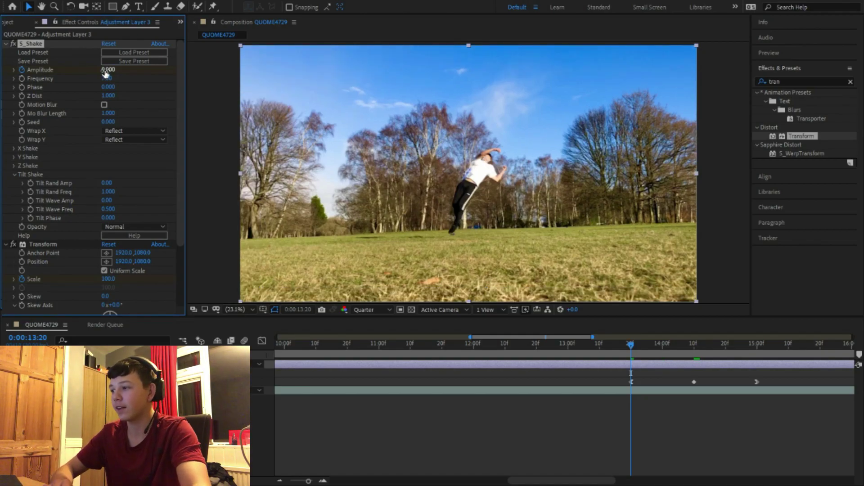
key(space)
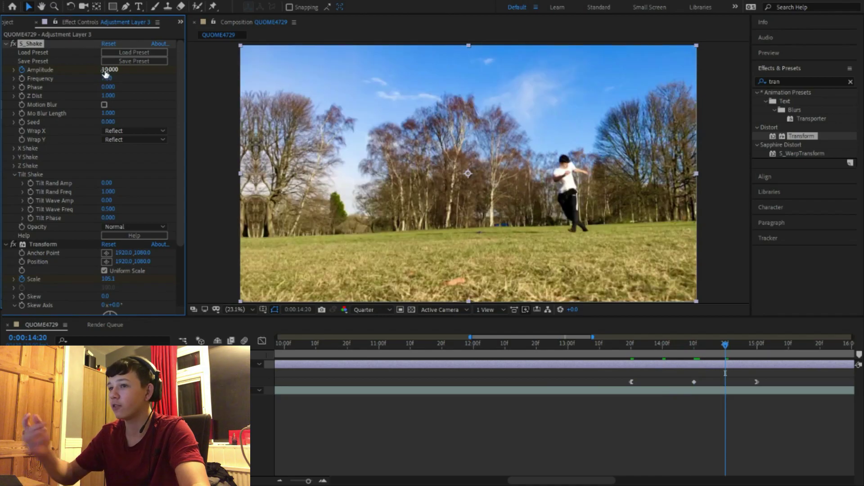
click(106, 70)
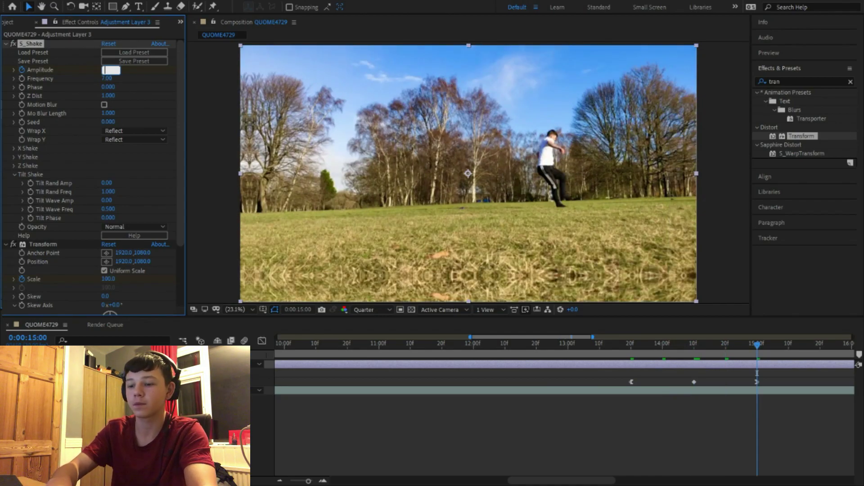
text(0)
key(Return)
key(u)
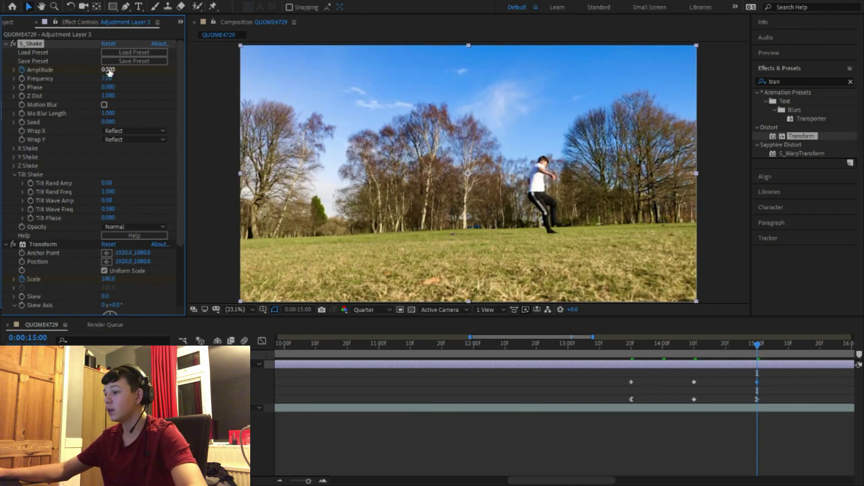
drag(769, 374, 630, 382)
Ease the Amplitude keyframes in the Graph Editor so the shake ramps into the beat, then preview.
click(262, 341)
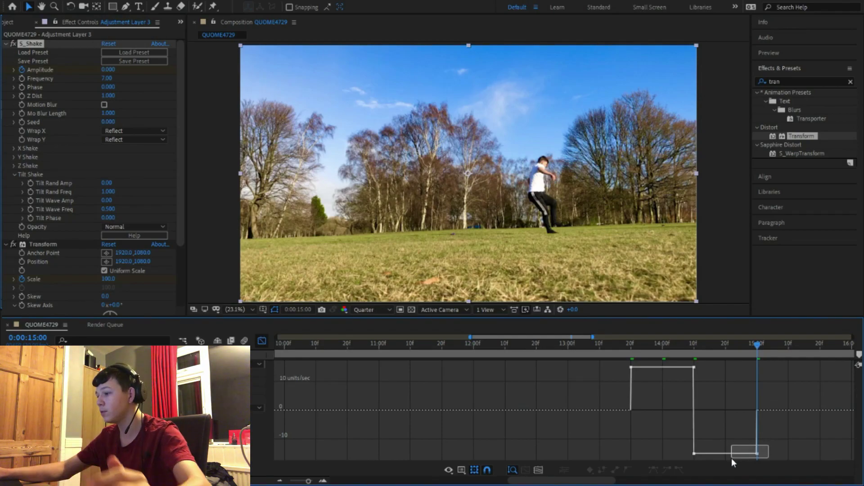
drag(752, 454, 710, 412)
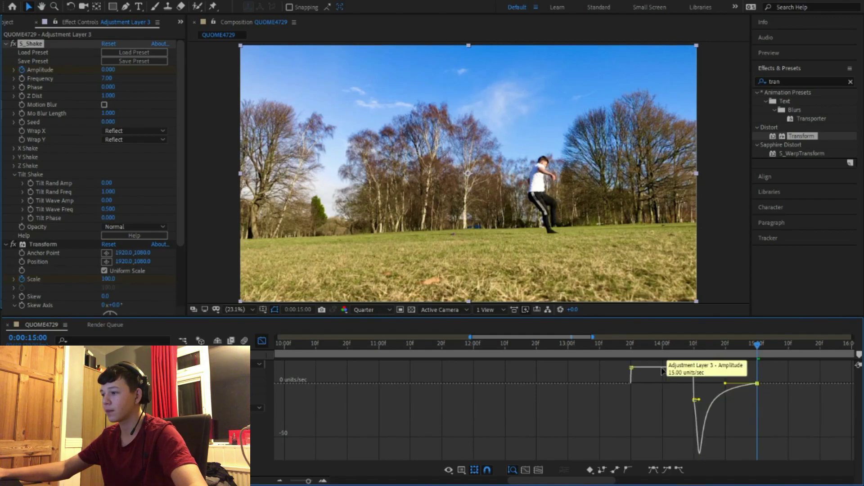
click(633, 368)
drag(637, 370, 666, 416)
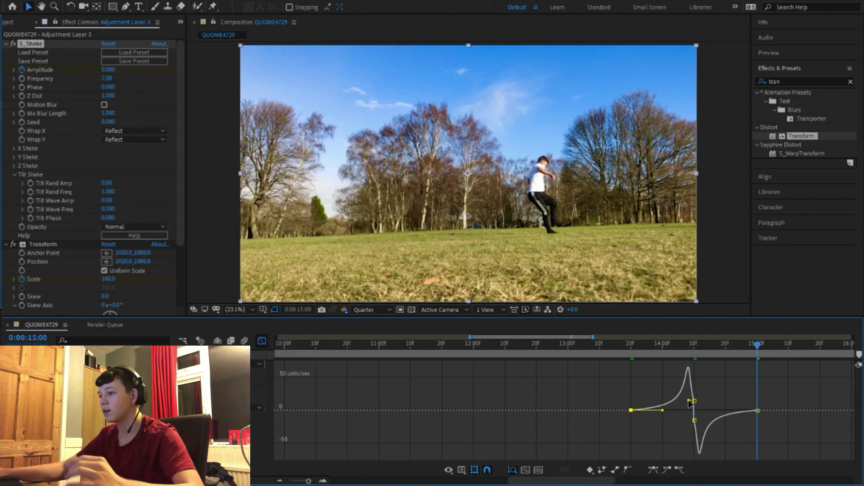
mouse_move(691, 402)
mouse_down()
mouse_move(691, 414)
mouse_move(698, 409)
mouse_up()
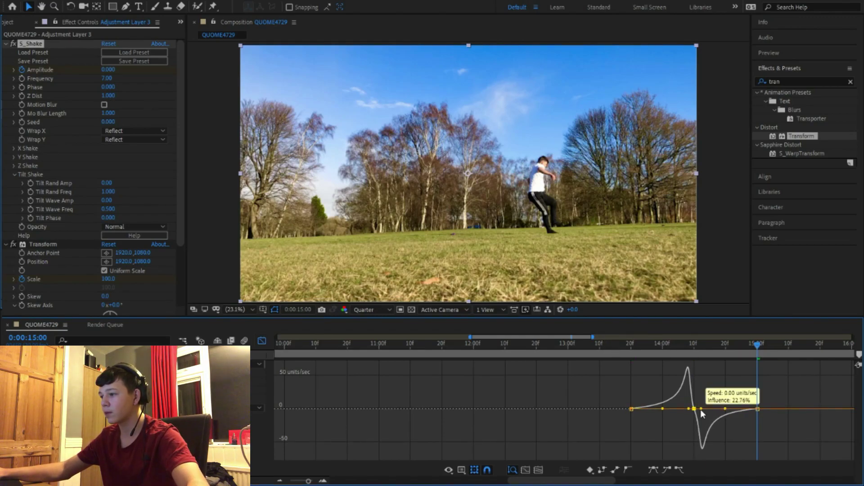
click(671, 347)
drag(671, 347, 594, 340)
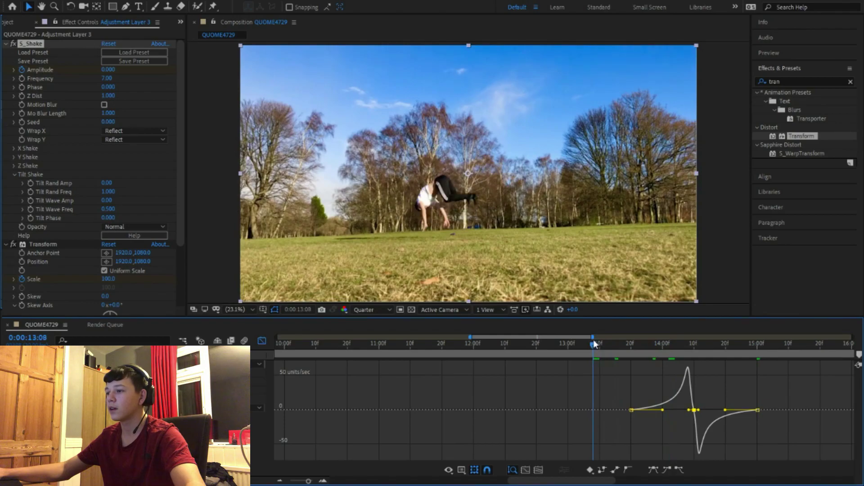
key(space)
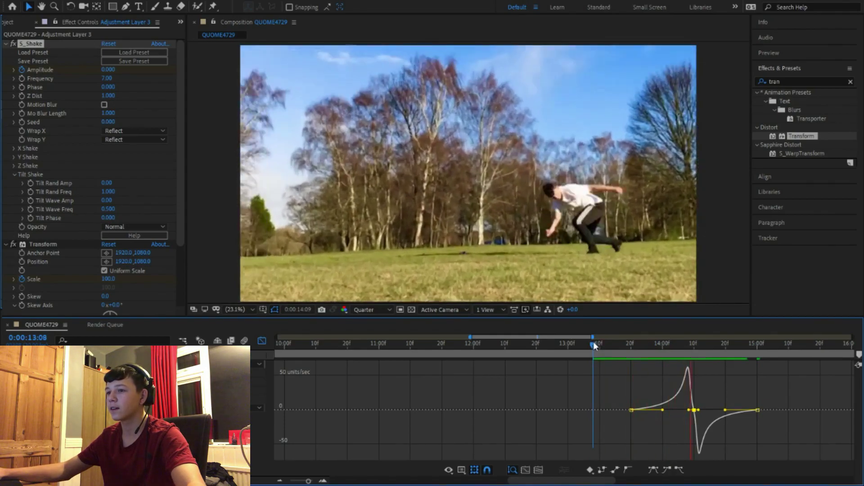
key(space)
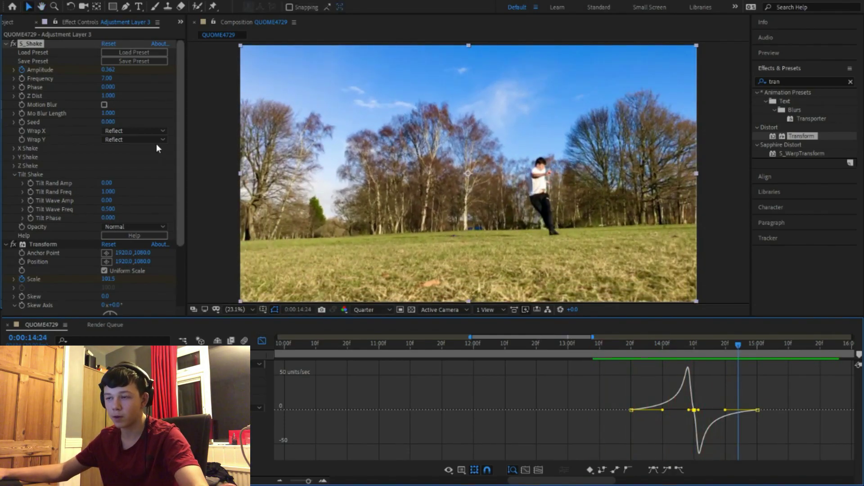
Turn on S_Shake motion blur and preview the shake from 13:17.
click(104, 105)
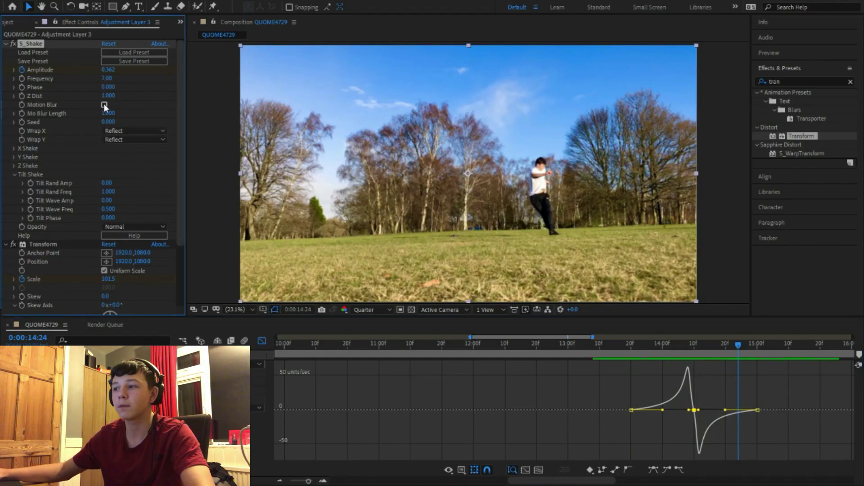
click(263, 341)
drag(787, 378, 755, 401)
click(620, 354)
key(space)
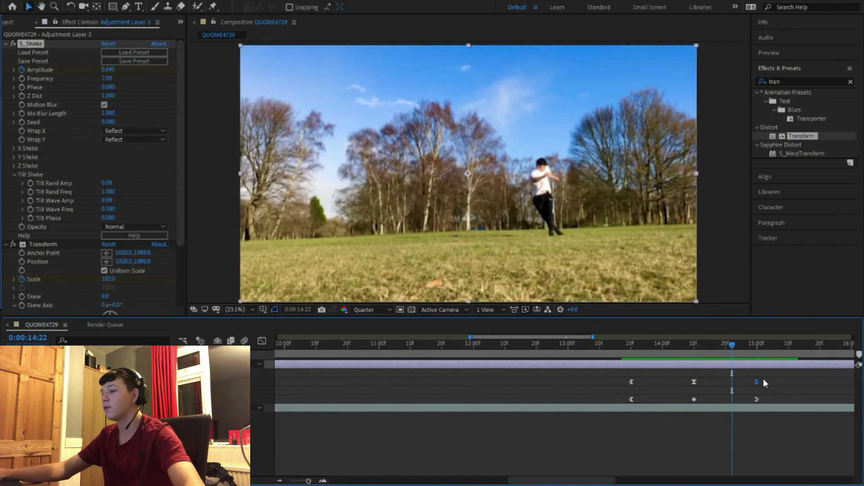
Shift the Transform's first Scale keyframe a few frames earlier and preview the zoom.
drag(763, 380, 768, 397)
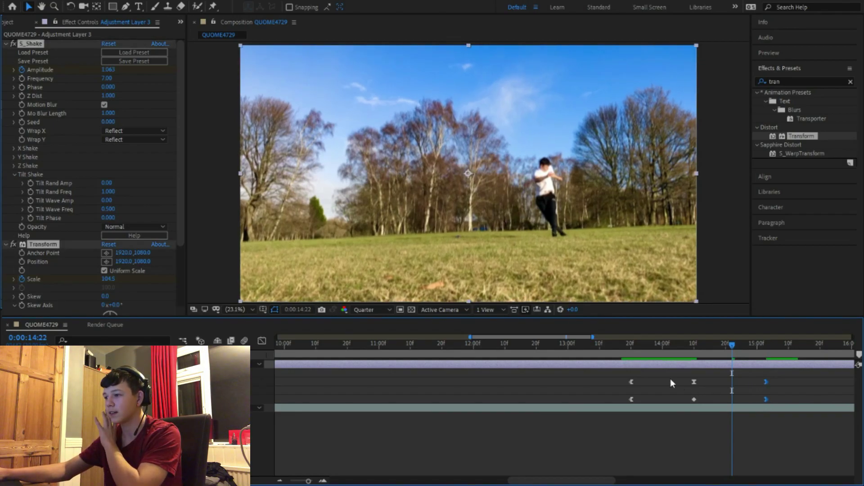
click(631, 399)
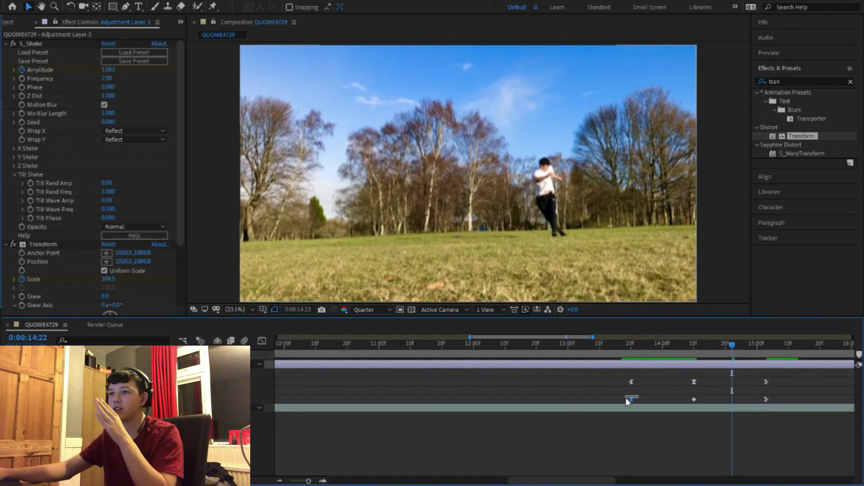
click(630, 400)
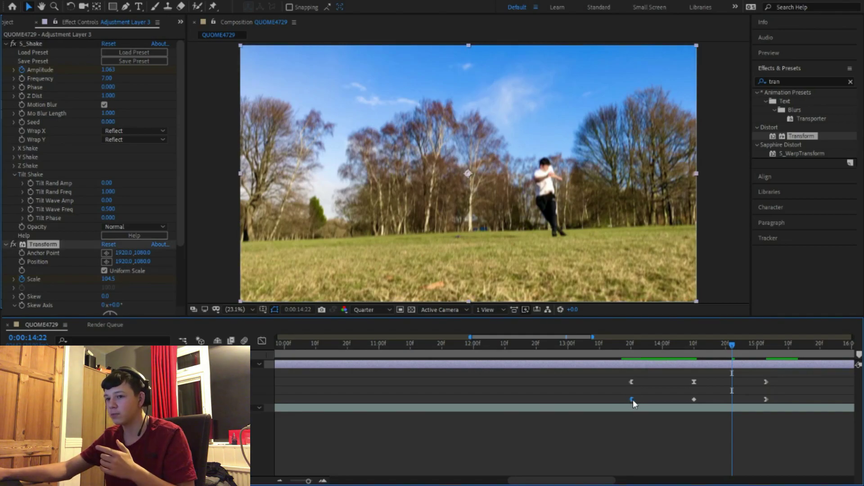
drag(631, 401, 625, 400)
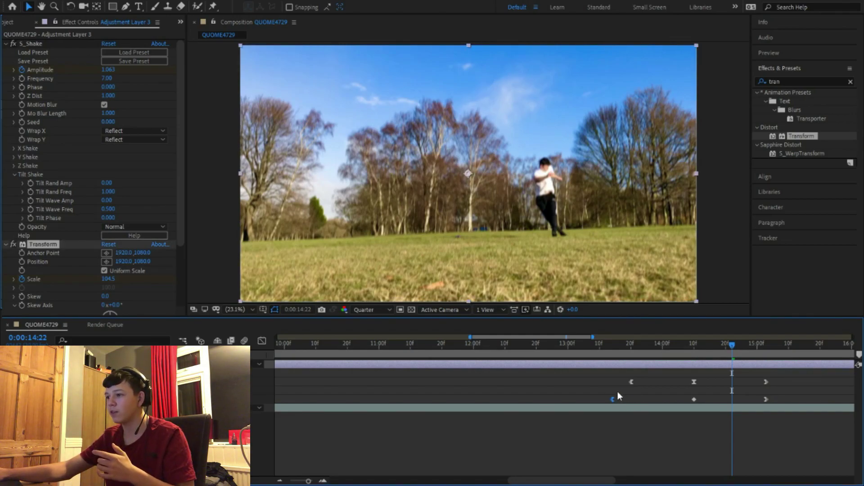
click(546, 422)
key(space)
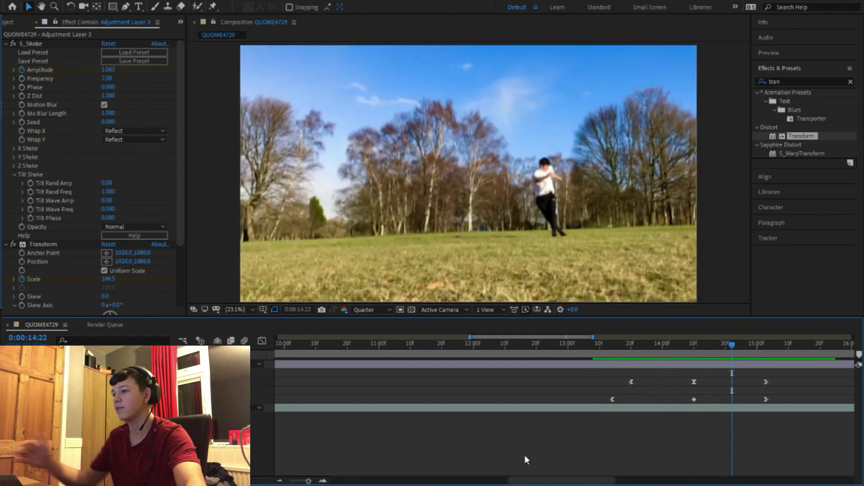
Preview the zoom and shake from 12:27, then duplicate the adjustment layer.
click(558, 344)
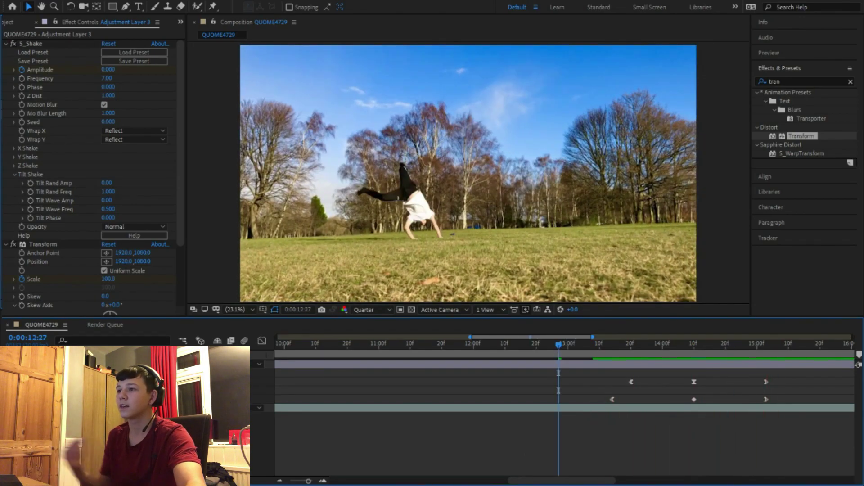
key(space)
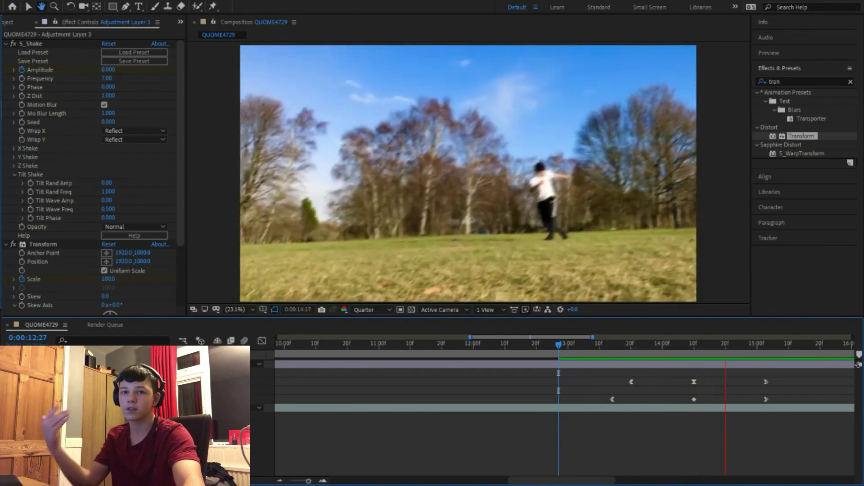
key(space)
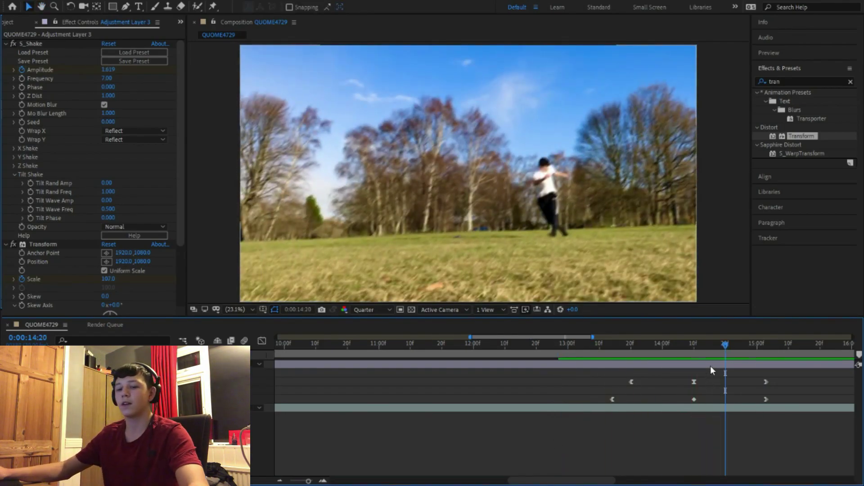
click(711, 366)
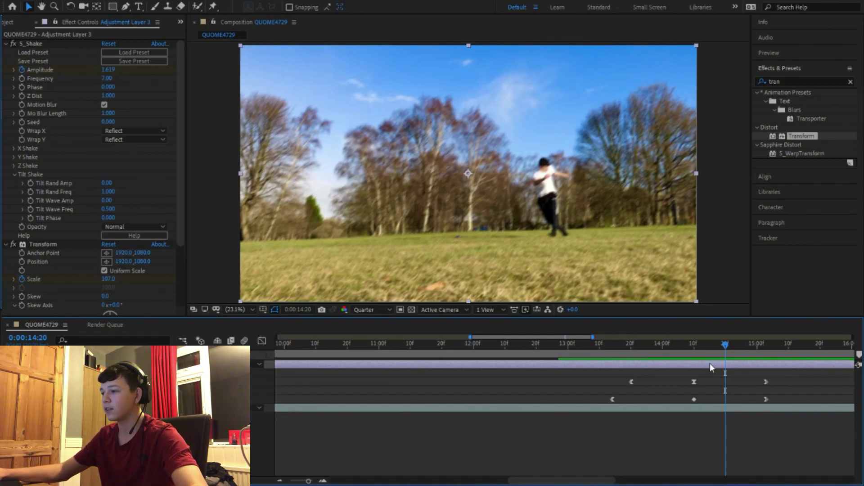
key(u)
key(space)
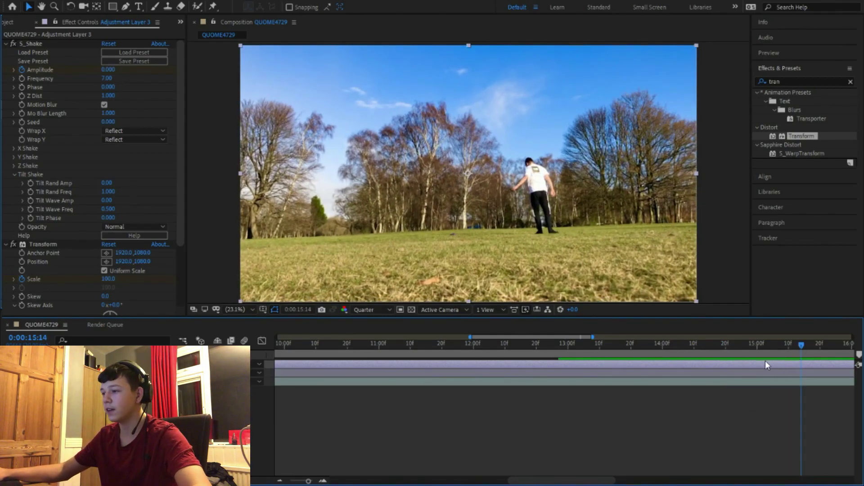
Slide the duplicated adjustment layer later so its peak lands on the 15:14 beat.
key(u)
drag(709, 364, 814, 358)
key(u)
click(596, 345)
key(space)
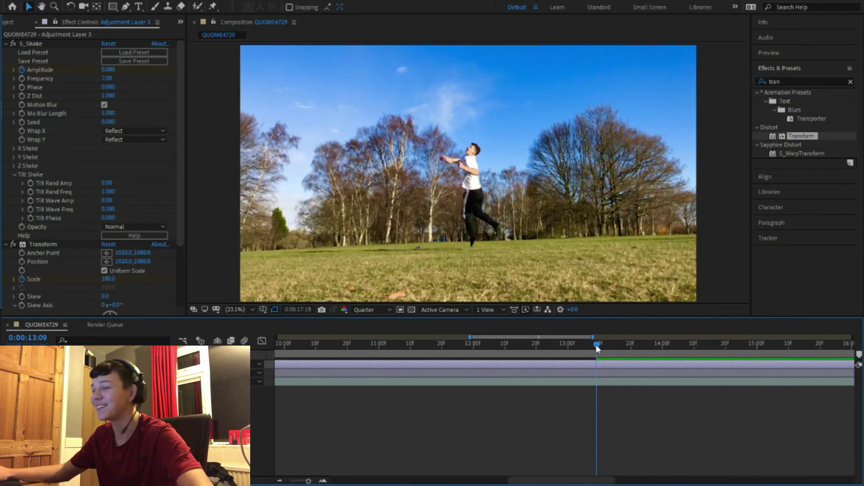
key(space)
Preview both zoom-and-shake punches from about 12:25 and reveal the layer's keyframes.
drag(593, 342, 411, 341)
key(space)
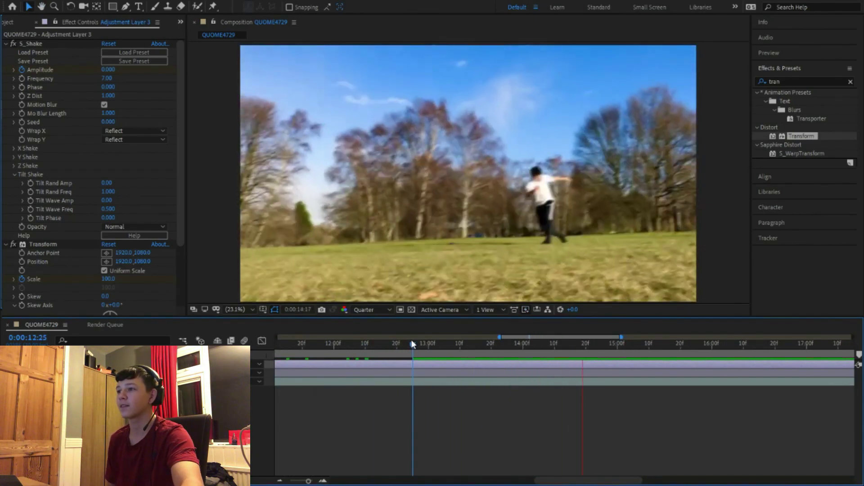
key(space)
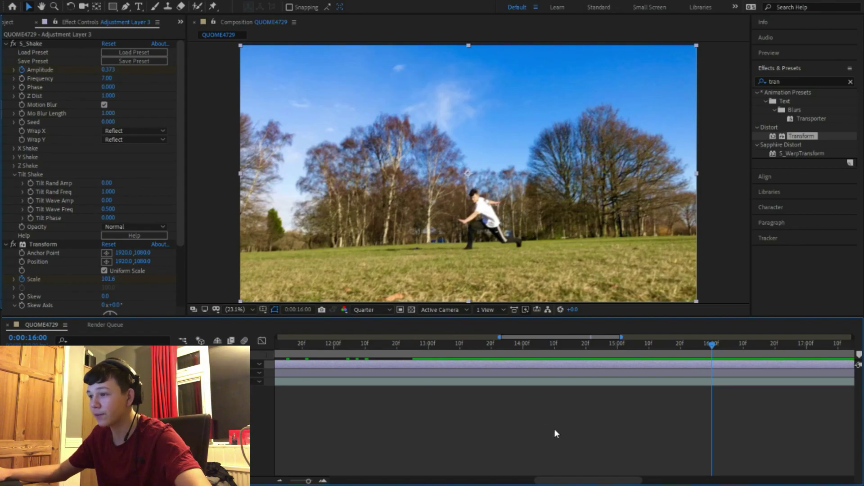
click(445, 343)
drag(445, 345, 420, 350)
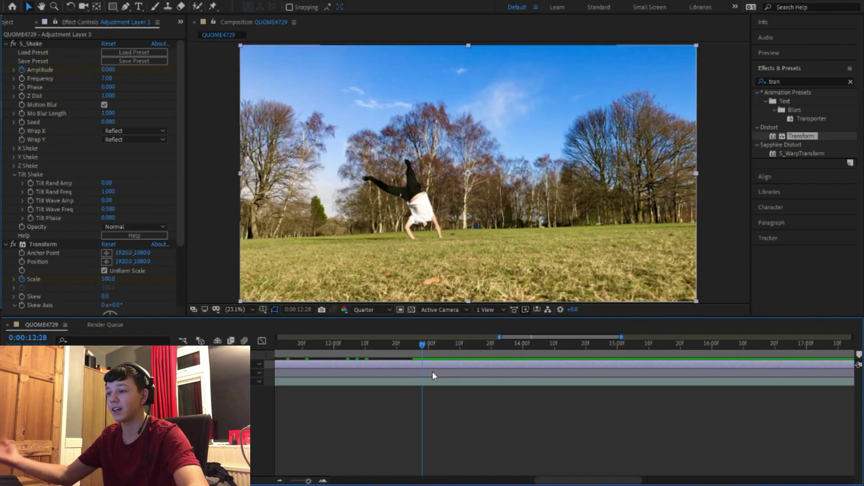
key(u)
drag(759, 387, 778, 392)
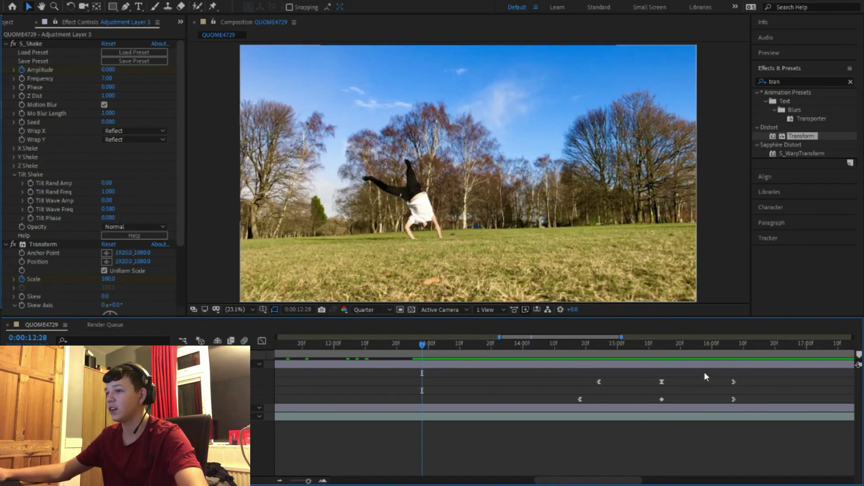
On the adjustment layer at 15:14, set S_Shake Frequency to 8 and Y Rand Amp to 20.
click(583, 366)
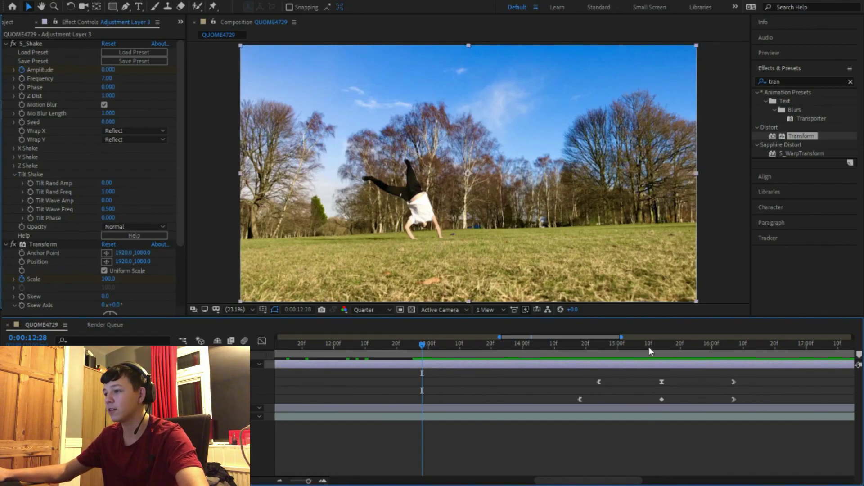
click(661, 345)
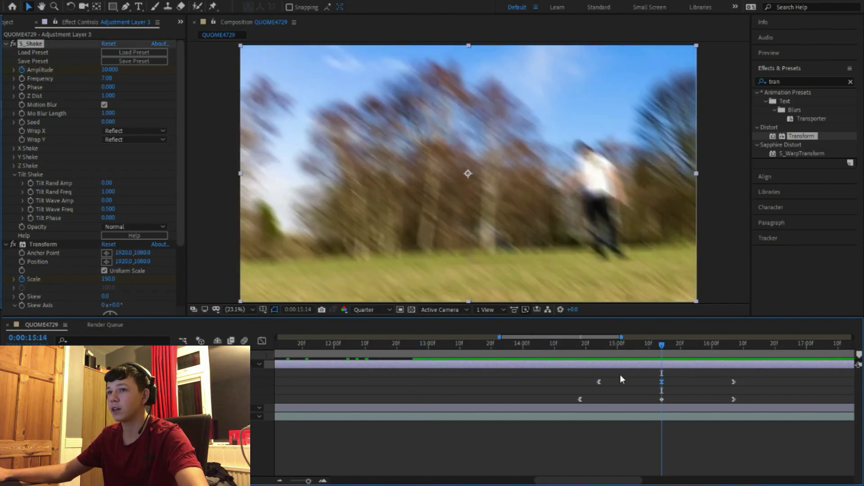
click(110, 69)
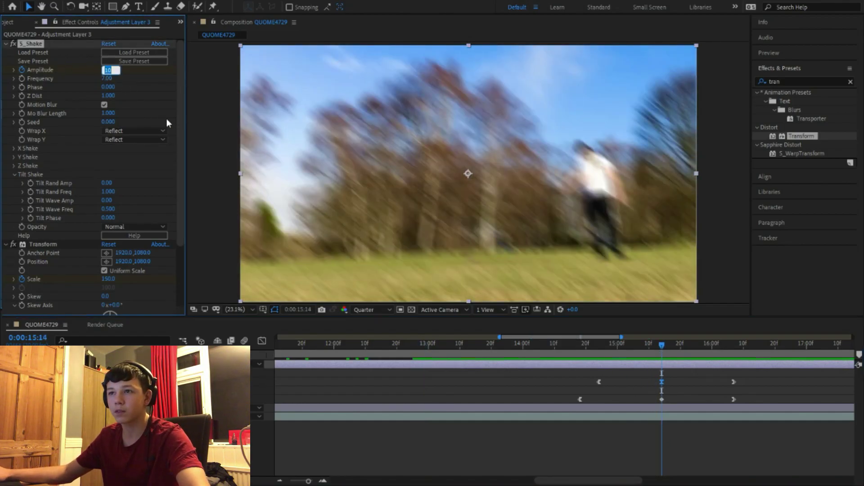
click(106, 79)
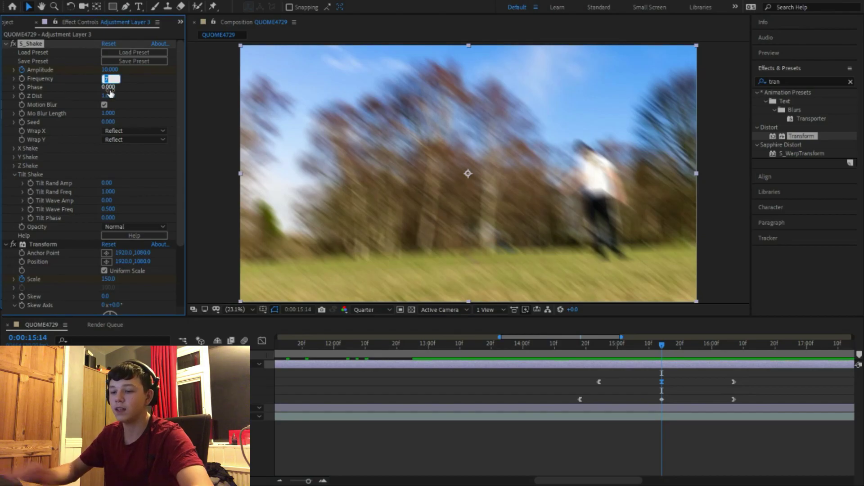
text(8)
key(Return)
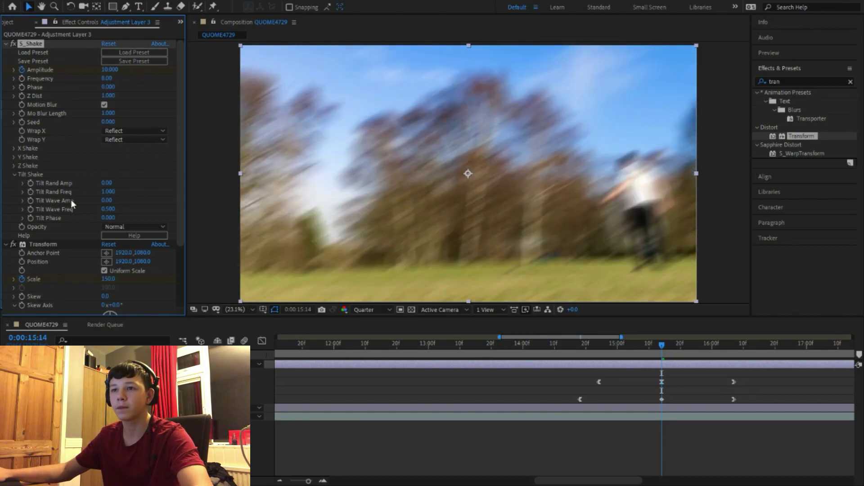
click(15, 157)
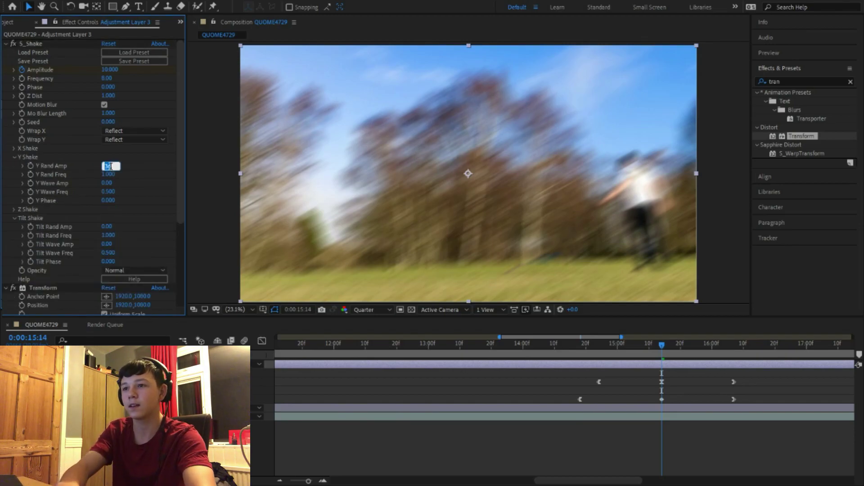
text(20)
key(Return)
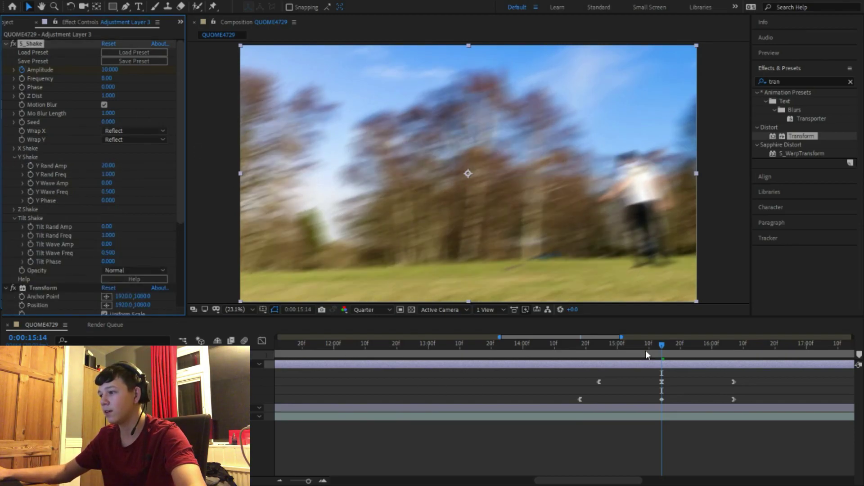
Preview the stronger shake from 14:18, then return the playhead to the 15:14 peak.
drag(663, 352, 582, 356)
key(space)
key(space)
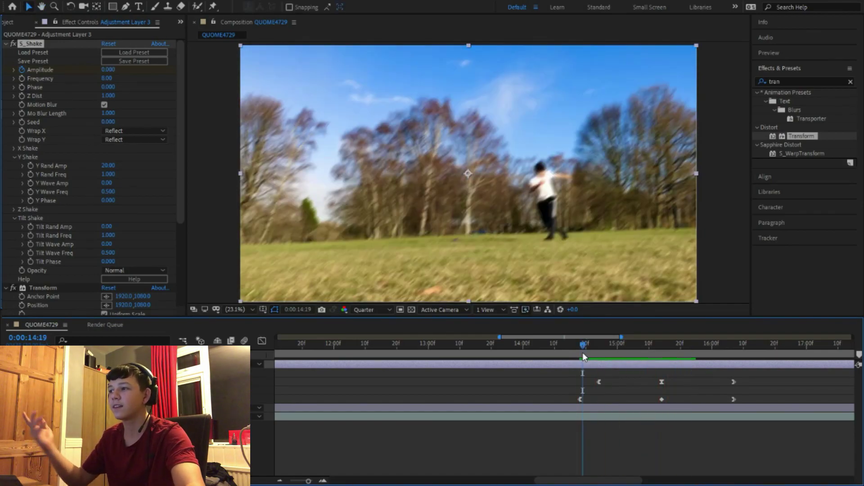
key(space)
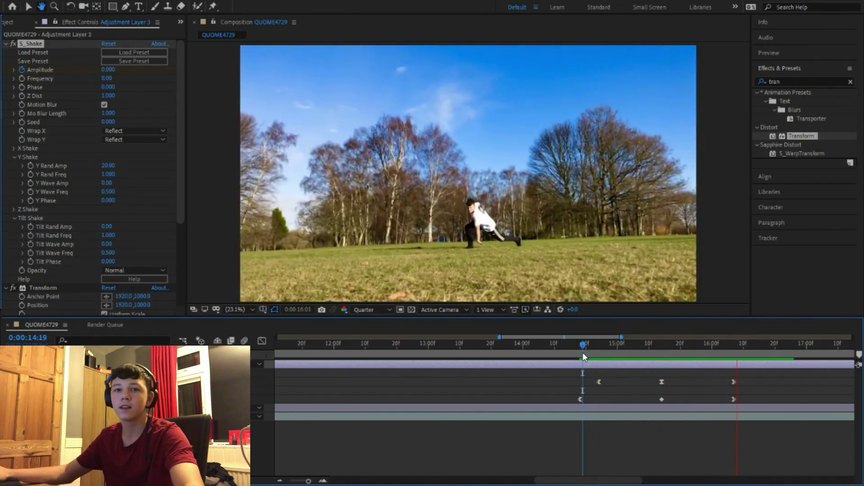
key(space)
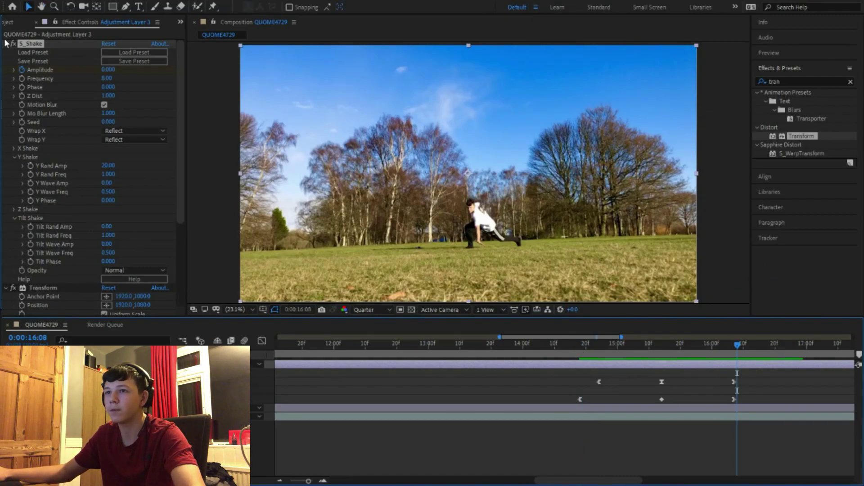
click(107, 85)
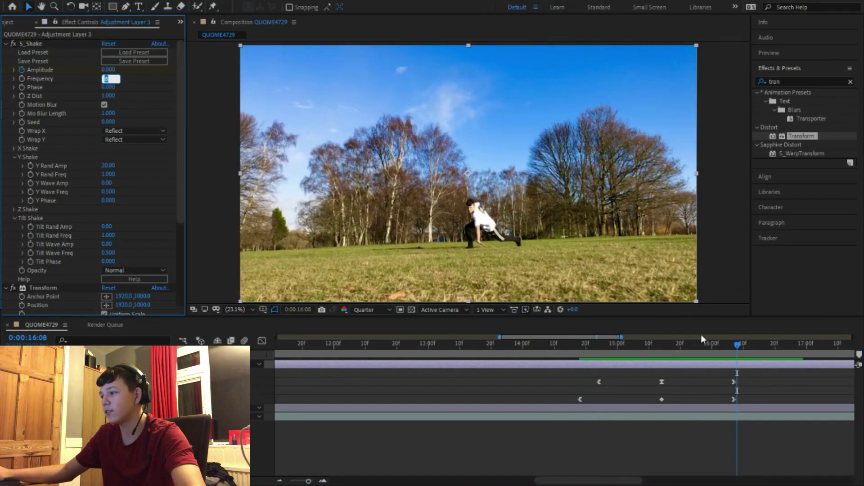
drag(736, 344, 664, 345)
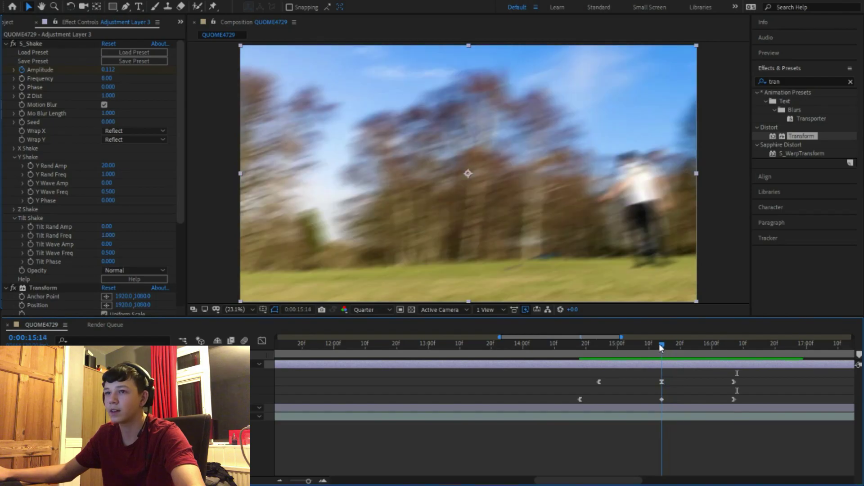
click(489, 344)
key(space)
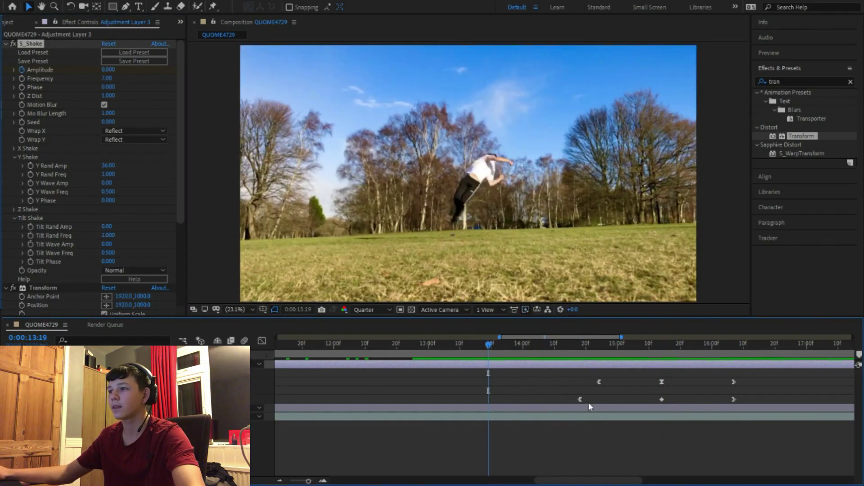